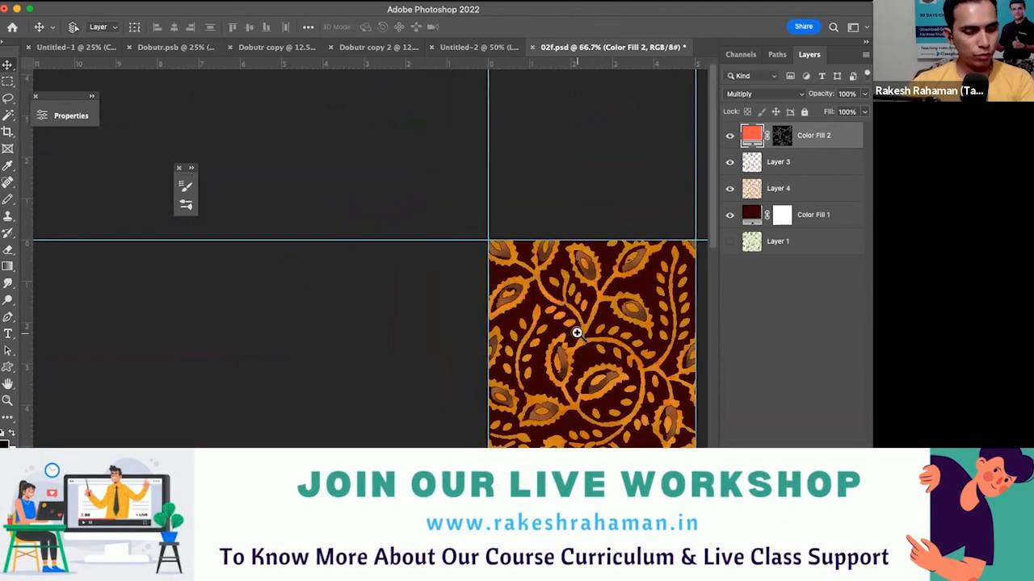
- Change Color Fill 2 to the background's dark maroon (330000) and place the layer directly below Layer 3
super+click(548, 327)
super+click(547, 327)
double_click(756, 137)
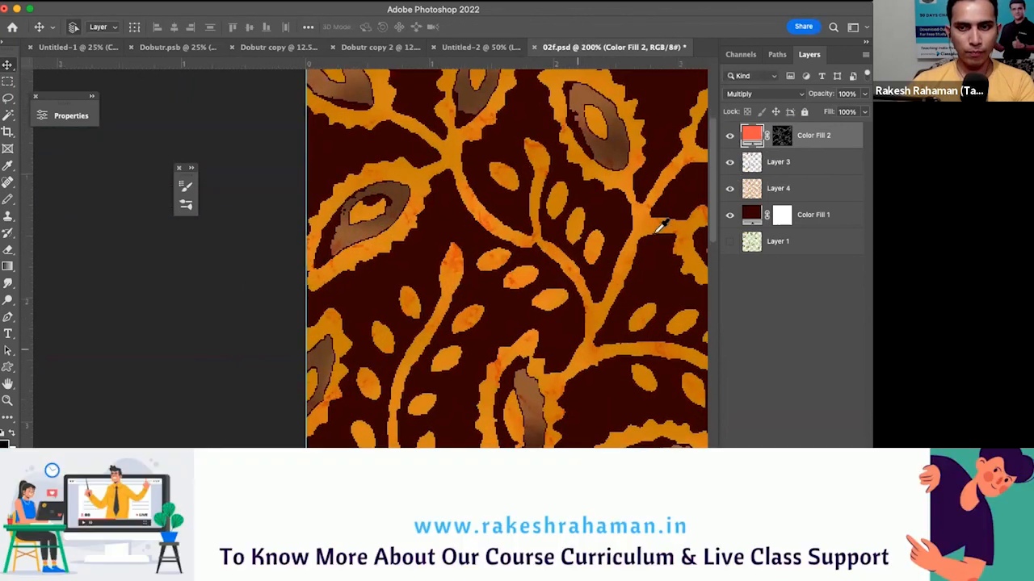
drag(505, 261, 468, 240)
click(498, 270)
click(776, 251)
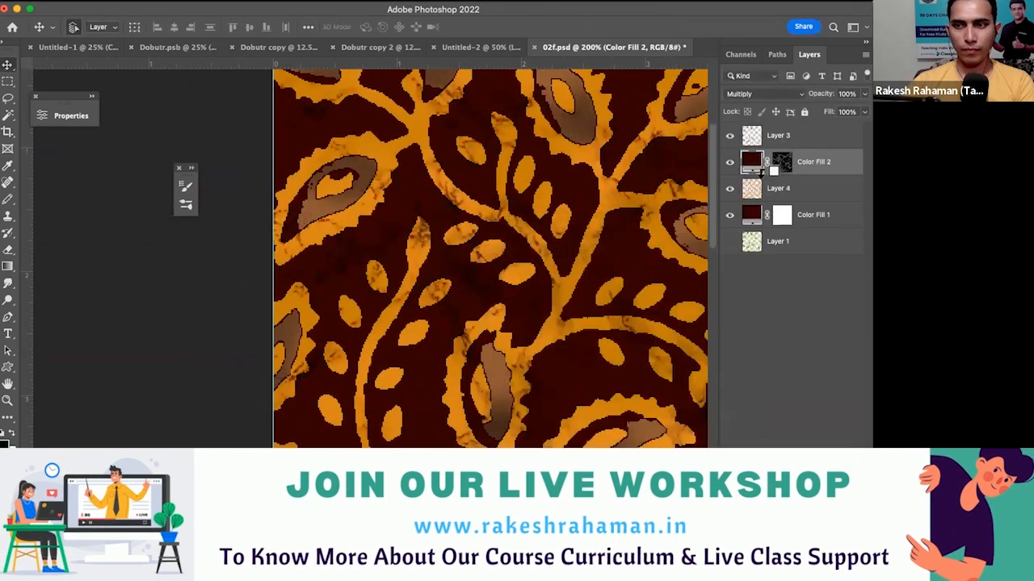
- Clip Color Fill 2 to Layer 4 so its texture applies only to the orange motifs
alt+click(761, 174)
drag(561, 352, 507, 287)
alt+super+click(507, 288)
alt+super+click(523, 289)
super+click(507, 288)
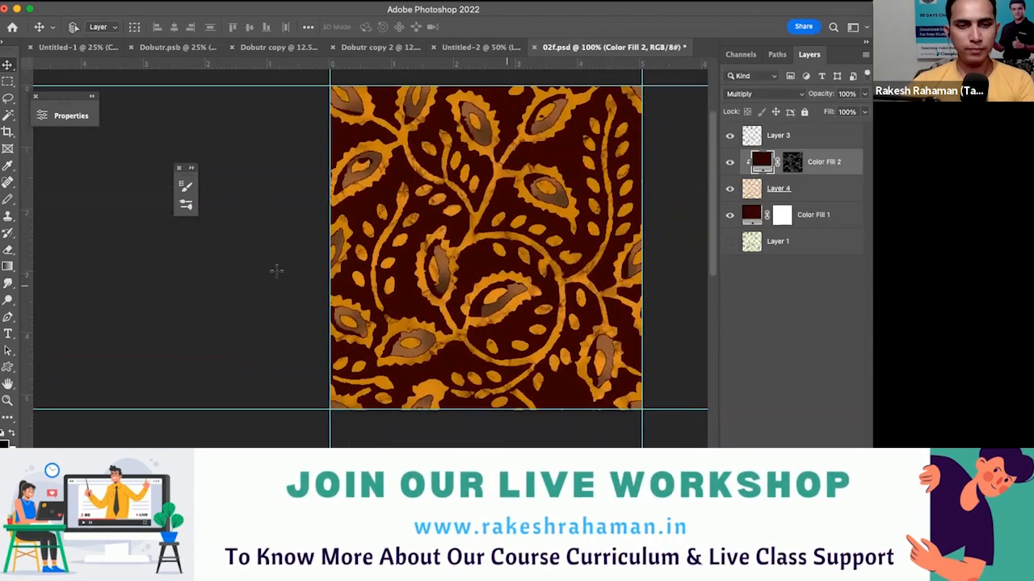
super+click(507, 287)
super+click(507, 286)
- Strengthen the texture by applying Levels to the Color Fill 2 mask with a white input level of 203
key(super+backslash)
key(super+l)
drag(381, 289, 350, 289)
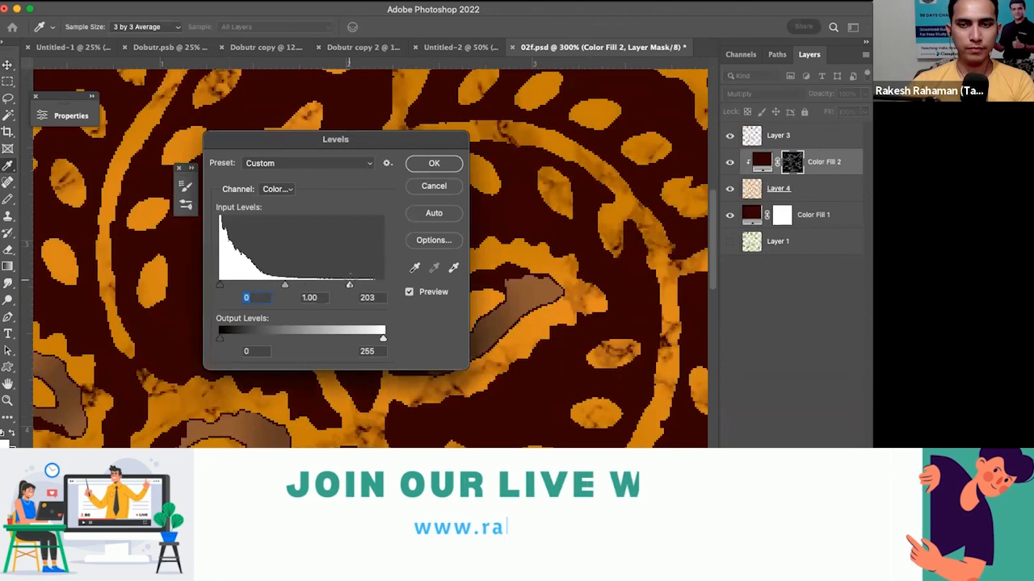
click(435, 164)
scroll(468, 247, down, 4)
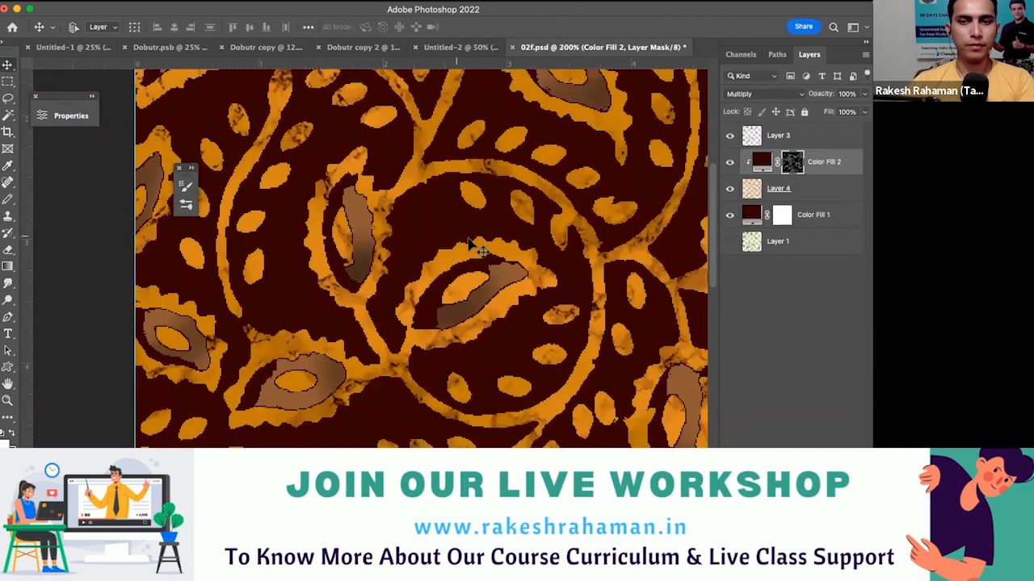
scroll(517, 222, down, 3)
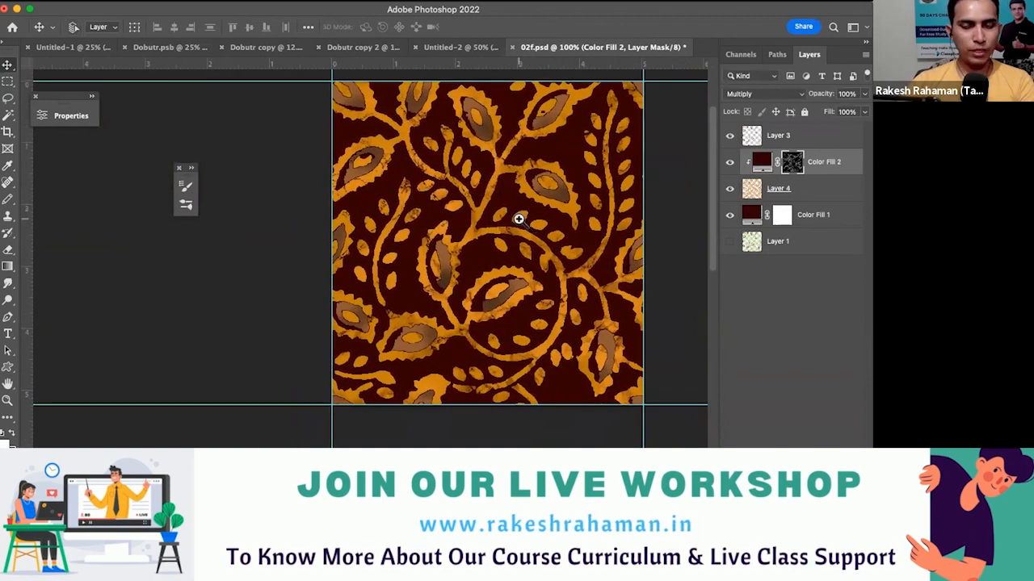
scroll(495, 235, up, 5)
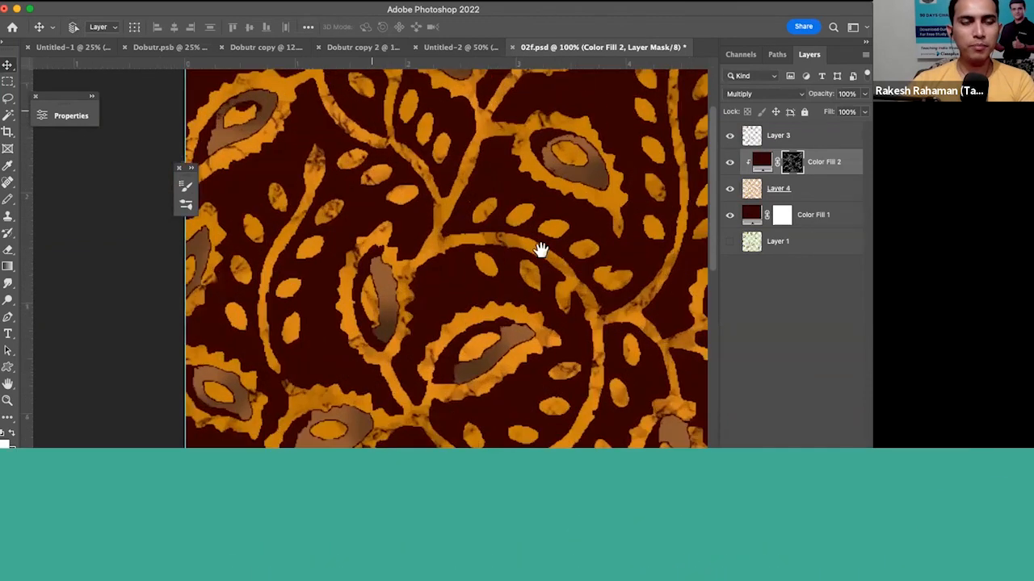
scroll(495, 235, down, 5)
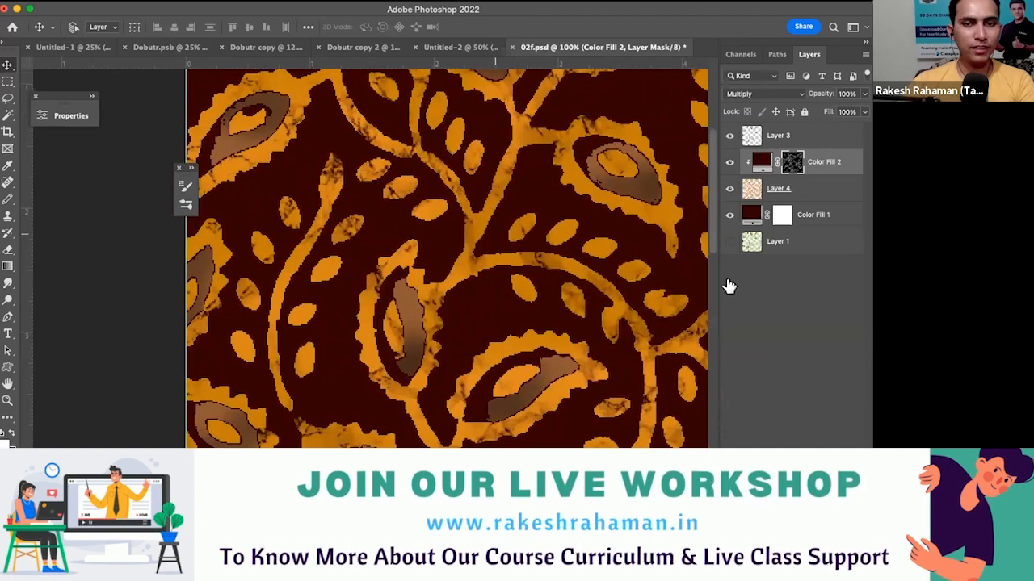
- Switch to the Untitled-1 document and examine its Color Fill 2 marble texture by toggling the other layers' visibility
key(ctrl+Tab)
click(726, 350)
click(727, 350)
click(727, 350)
click(727, 349)
click(727, 350)
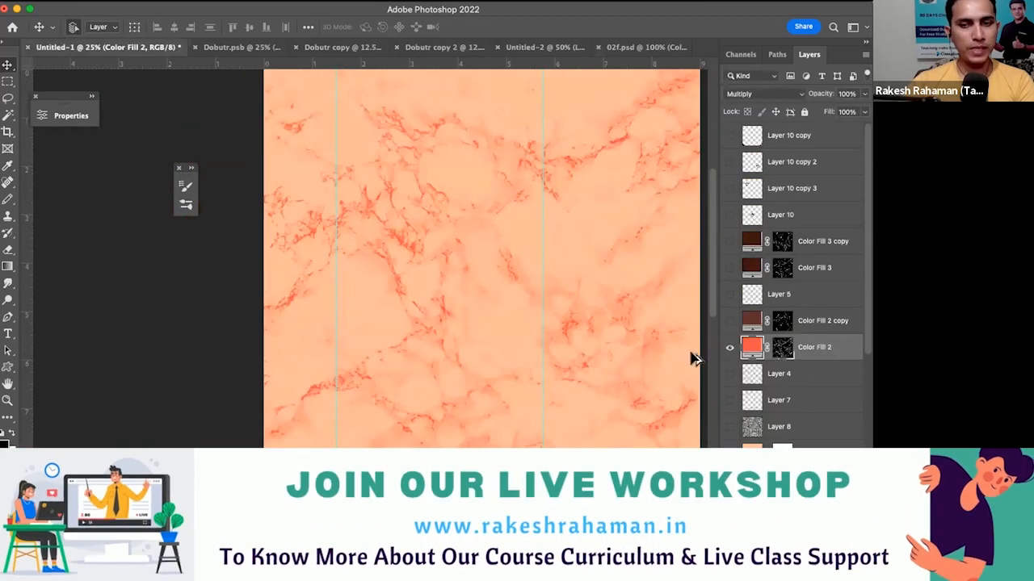
alt+click(785, 348)
alt+click(785, 348)
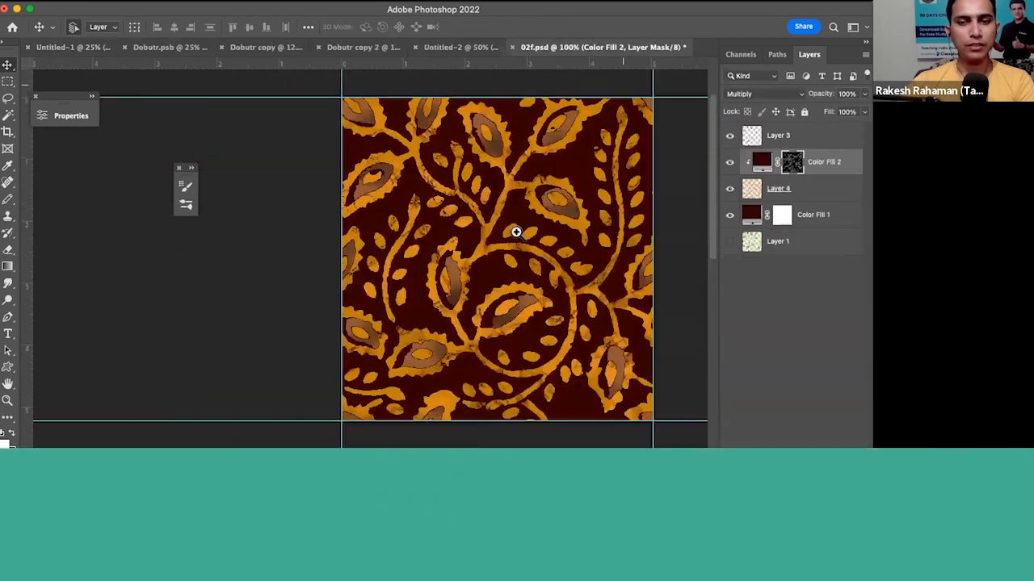
- Return to 02f.psd, check Color Fill 2's fill colour, and compare the motifs with that layer hidden and shown
key(ctrl+shift+Tab)
key(super+plus)
key(super+plus)
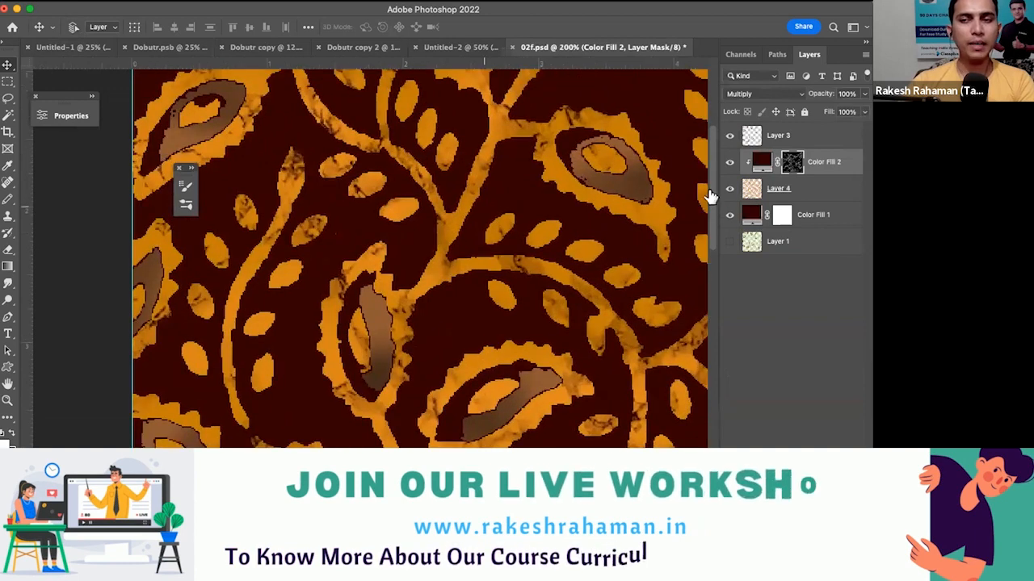
scroll(580, 253, up, 3)
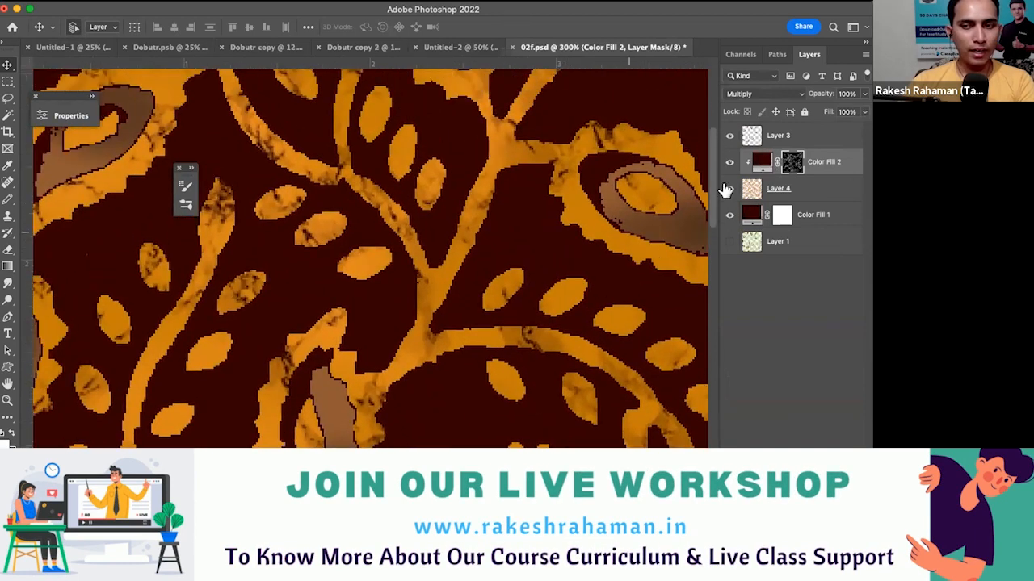
click(763, 164)
double_click(763, 164)
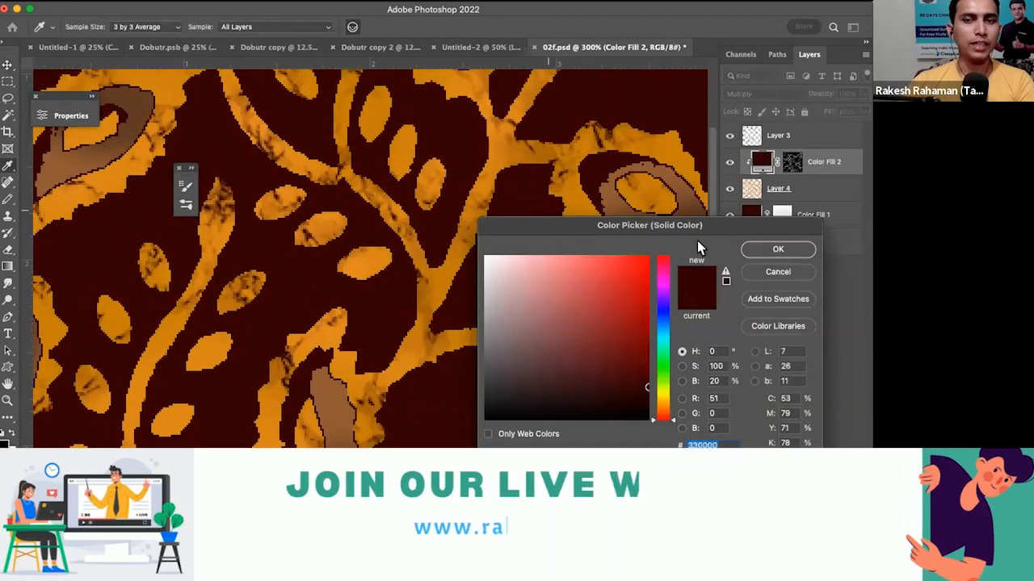
click(777, 251)
click(729, 161)
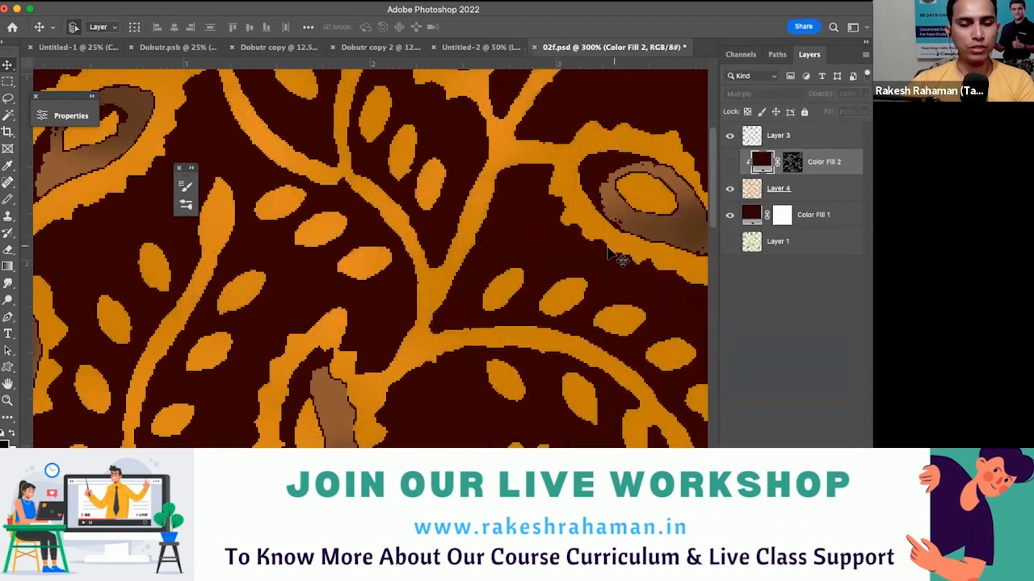
scroll(589, 291, up, 3)
click(729, 161)
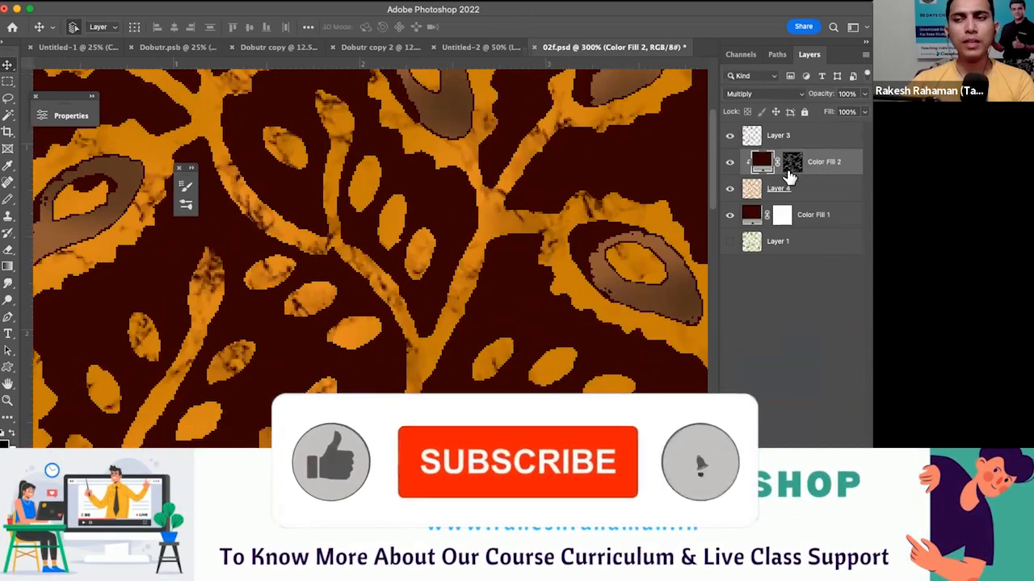
- Try copying Color Fill 2's mask to Layer 4 and inverting it with Color Fill 2 hidden, and undo the change
drag(790, 176, 790, 182)
alt+click(625, 267)
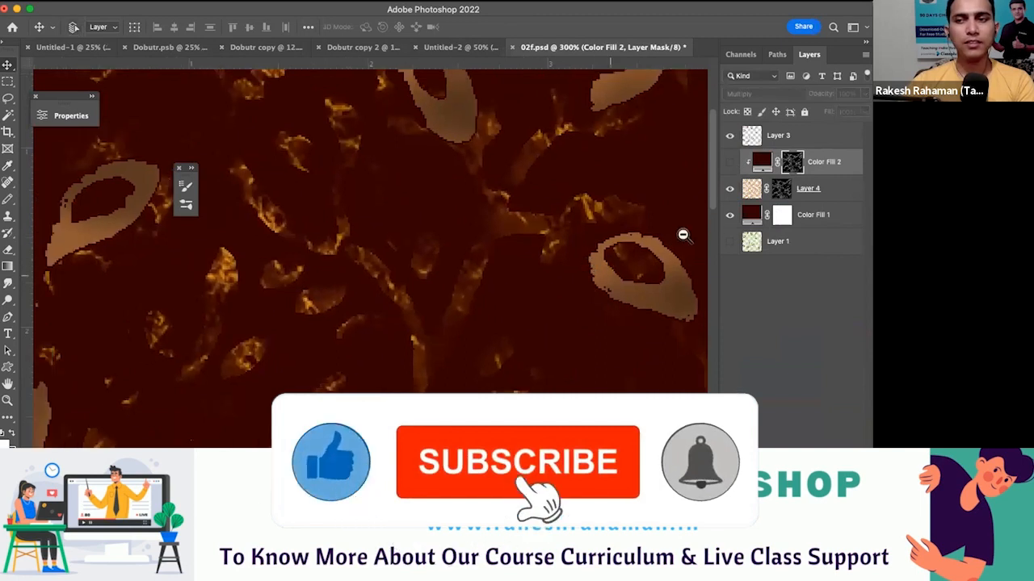
click(782, 192)
key(super+i)
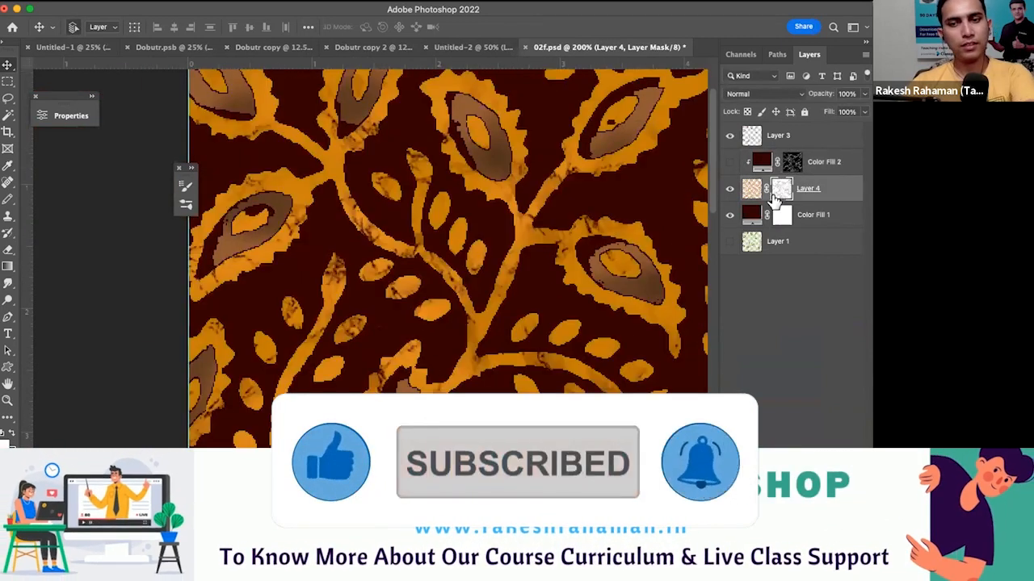
alt+click(476, 340)
drag(529, 367, 511, 349)
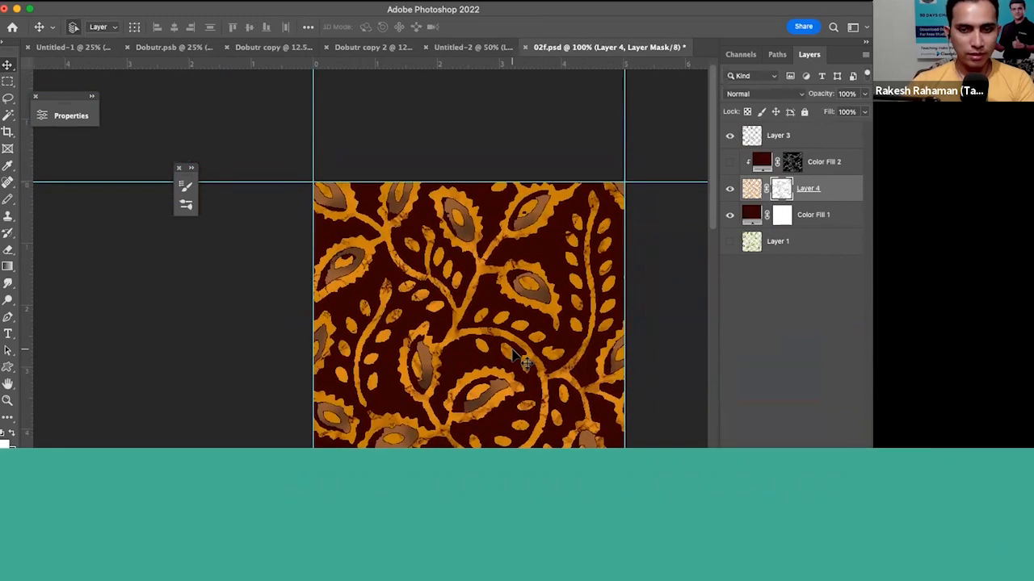
drag(511, 353, 541, 303)
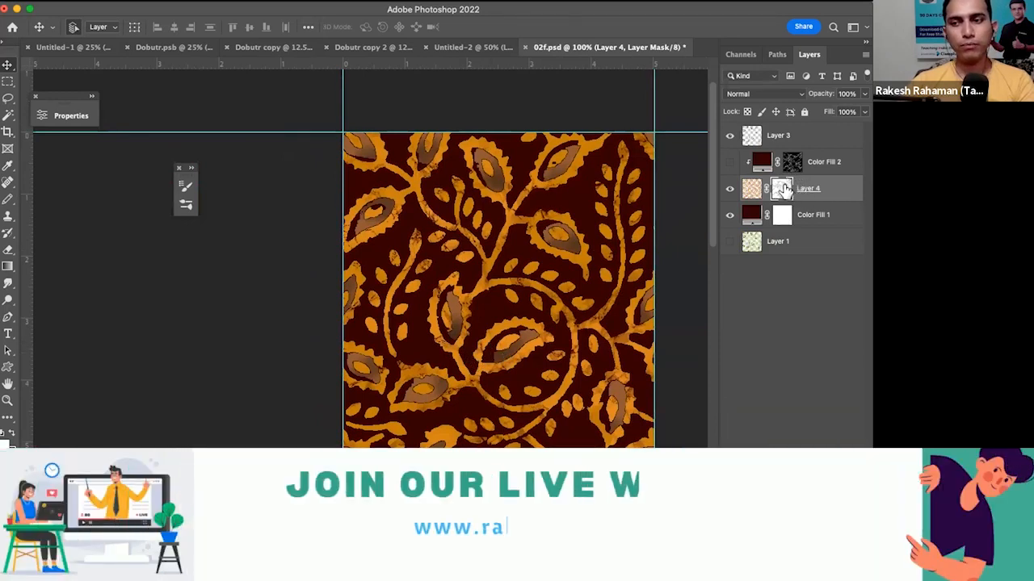
key(super+z)
key(super+z)
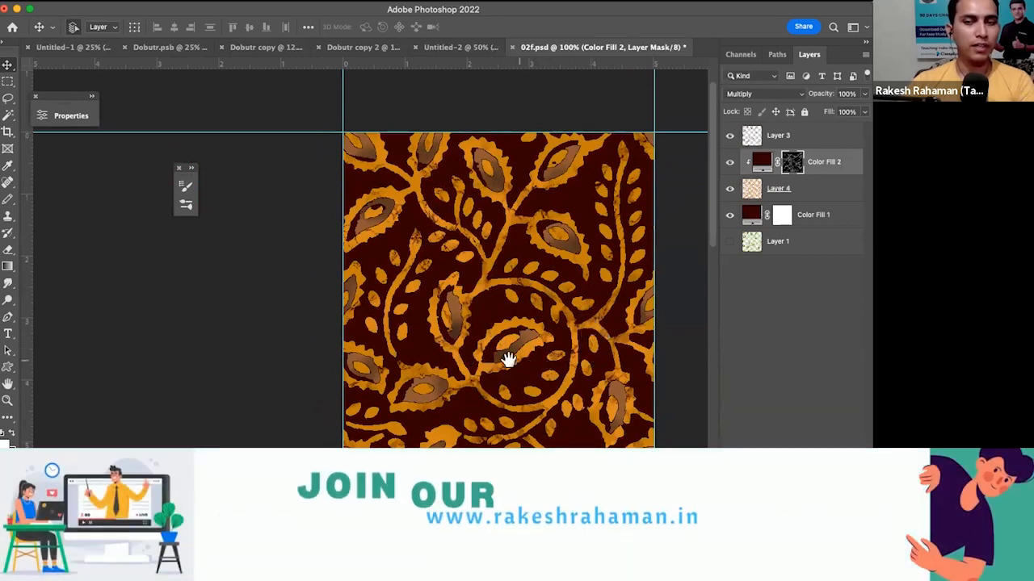
- Make Layer 3 active and load its brown leaf centres as a selection
scroll(508, 360, up, 6)
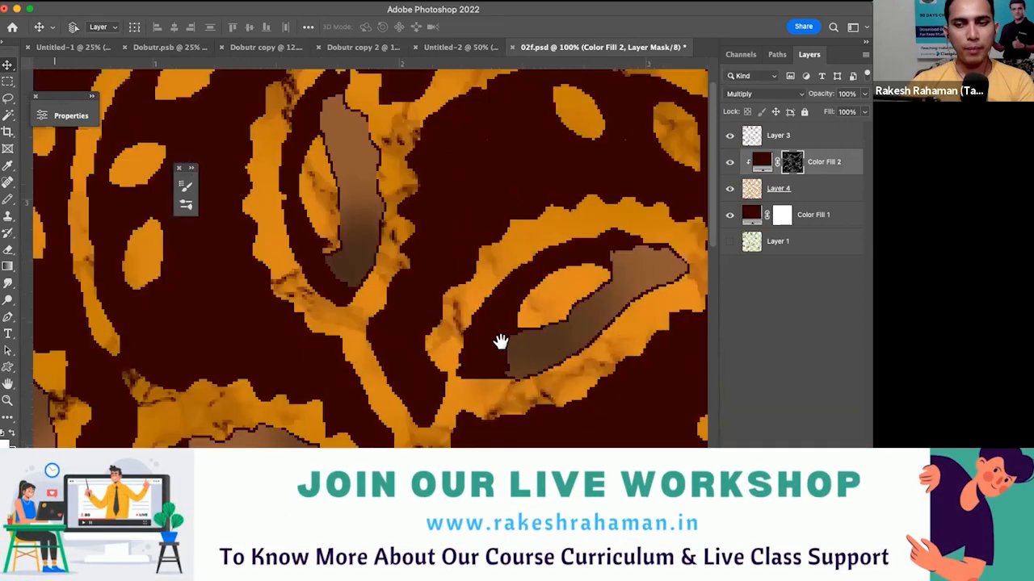
scroll(501, 342, up, 5)
scroll(477, 344, up, 1)
scroll(600, 388, right, 1)
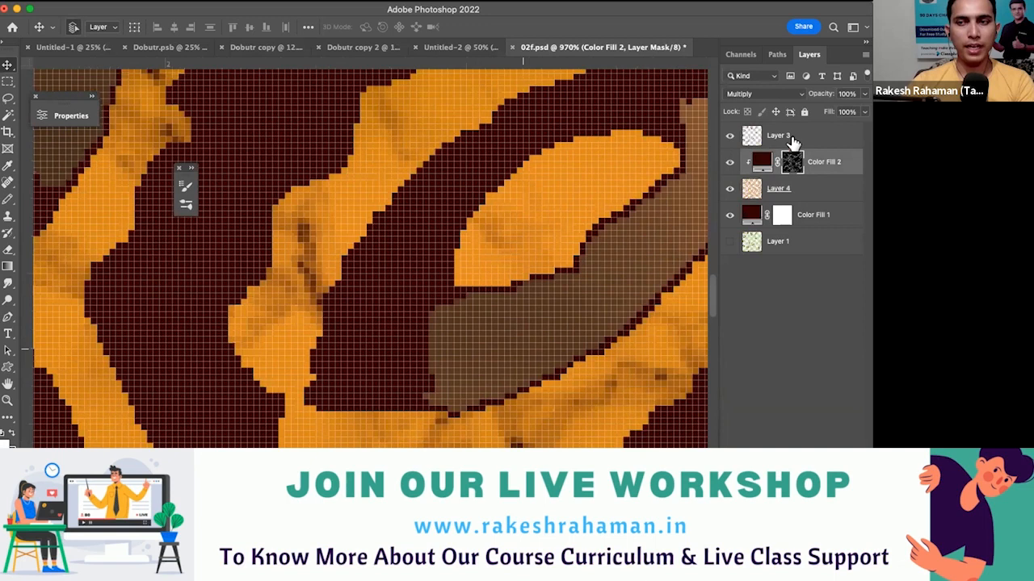
click(754, 140)
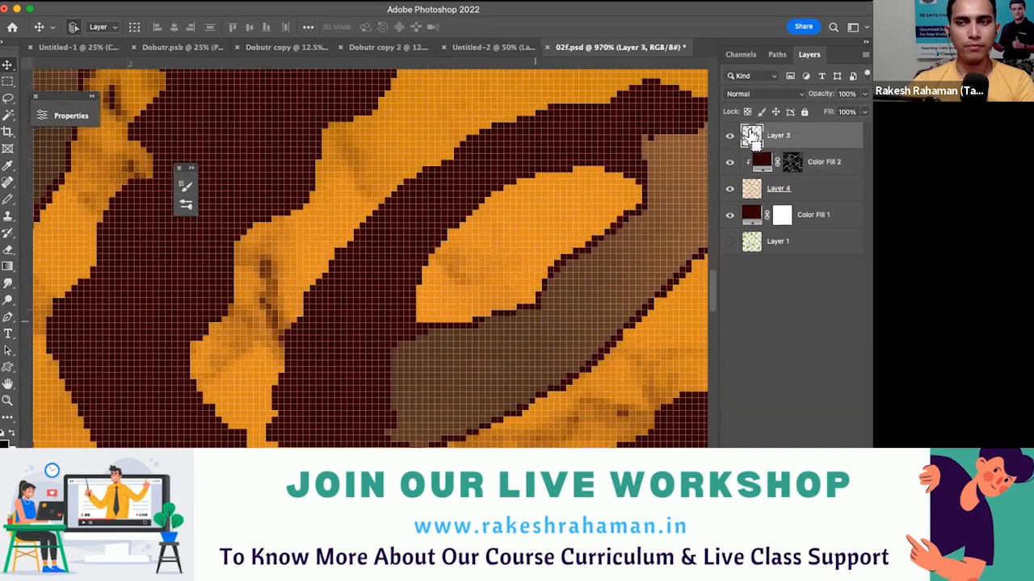
super+click(750, 137)
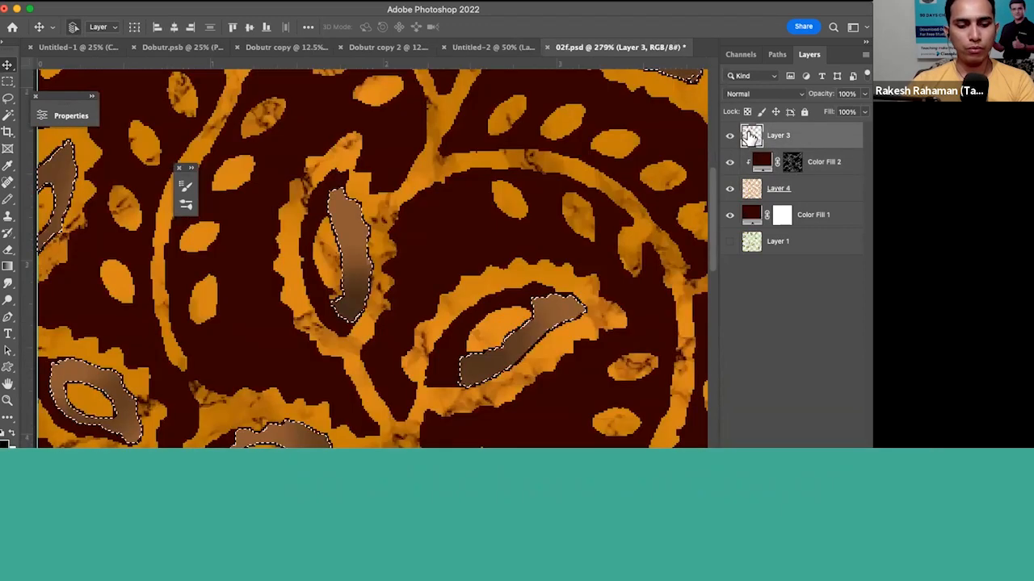
key(e)
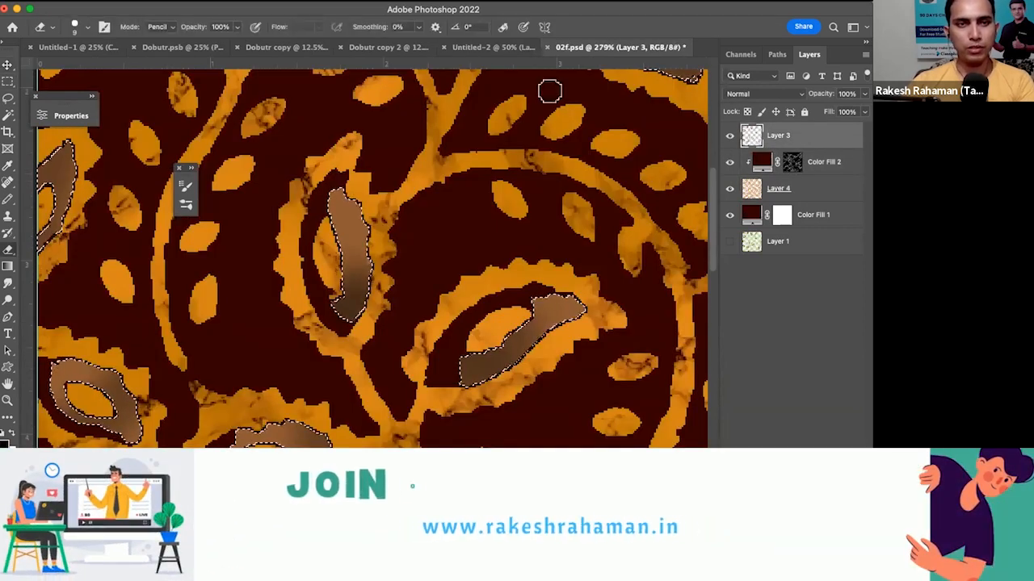
- Expand the selection around the brown leaf centres and keep Layer 3 active
click(153, 4)
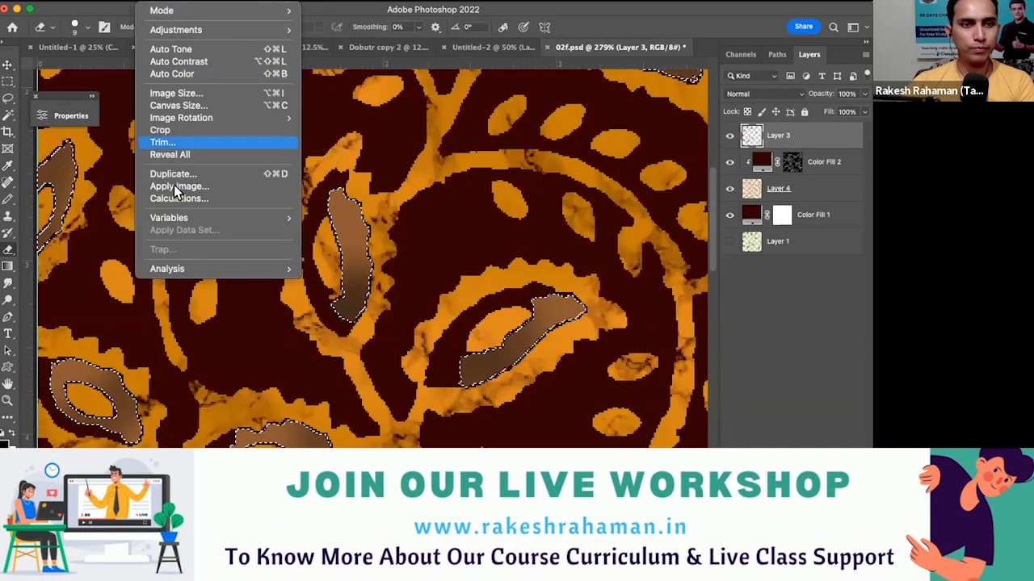
mouse_move(260, 4)
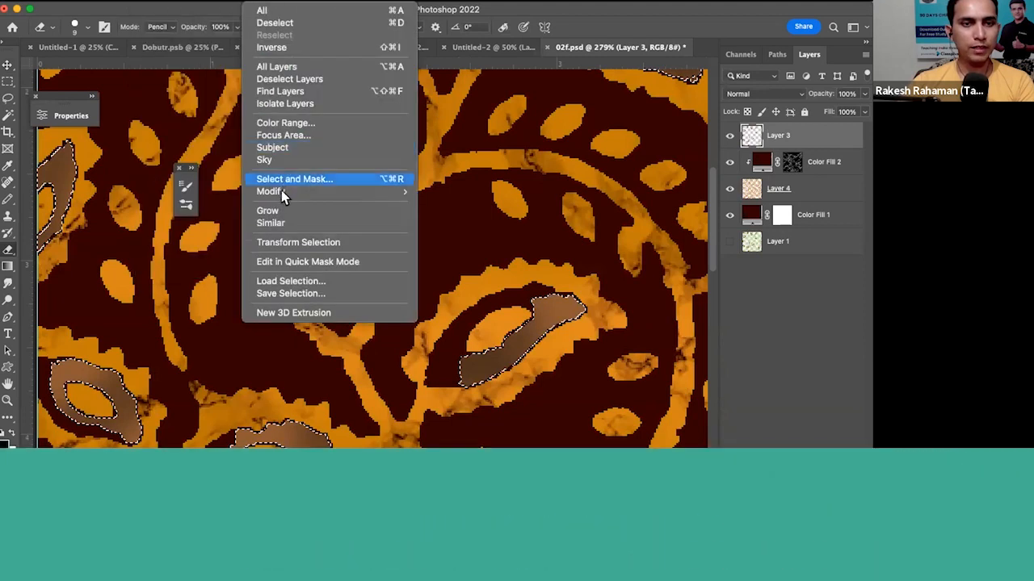
mouse_move(281, 190)
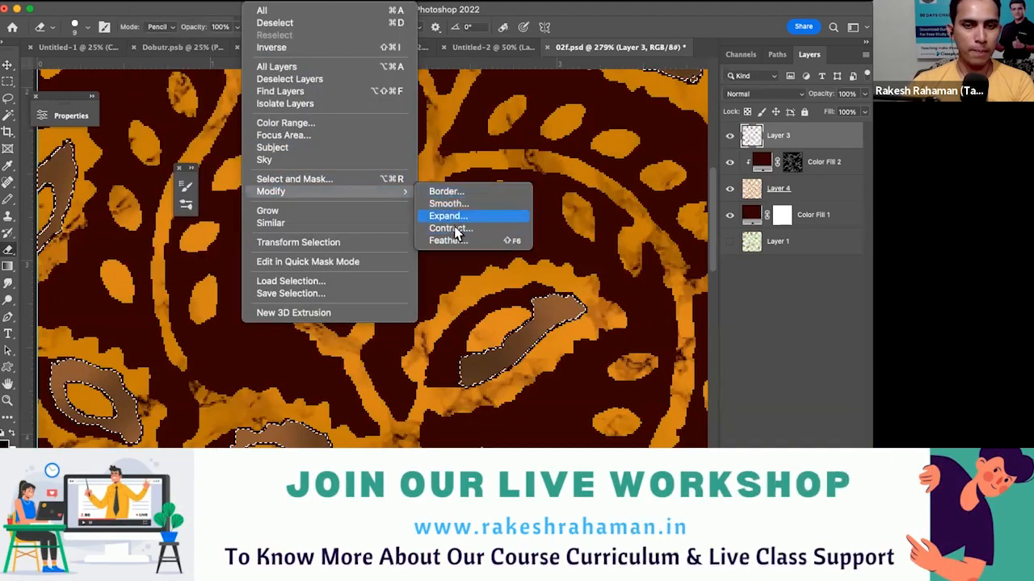
click(449, 216)
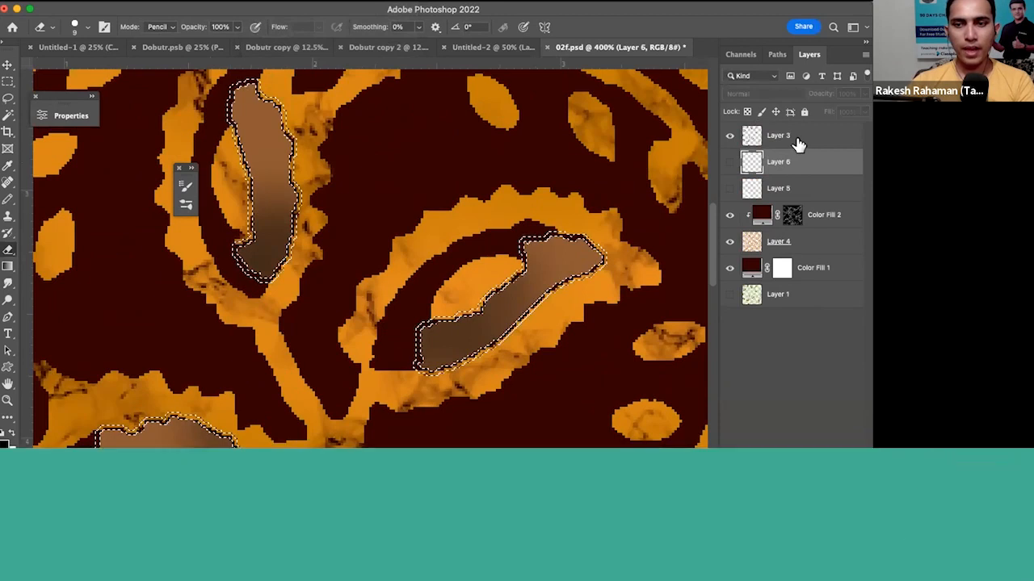
super+click(563, 263)
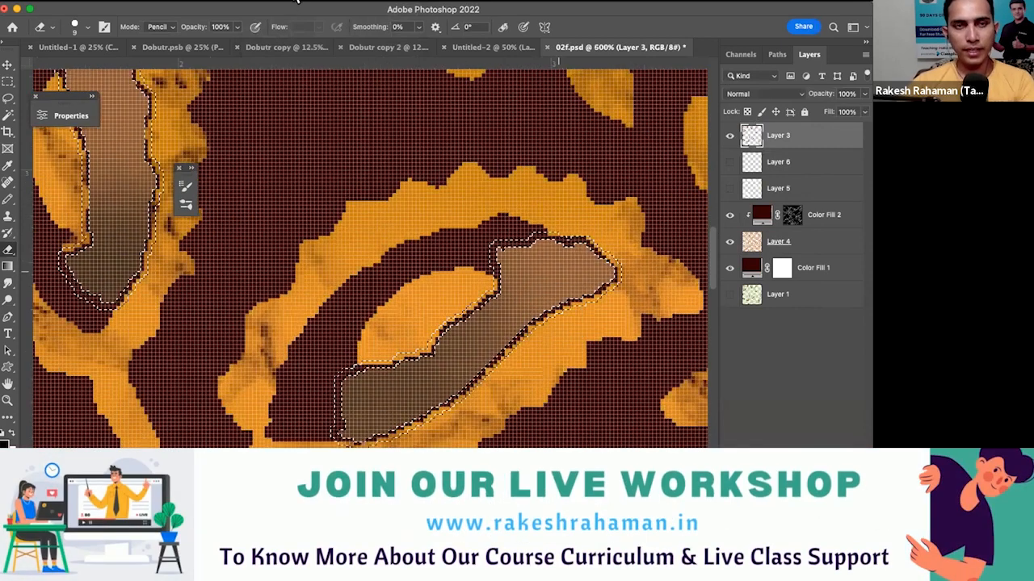
- Try a Minimum filter on Layer 3 with a 2-pixel radius and Roundness preserved, inspect the leaf edges, and undo it
key(super+plus)
drag(601, 252, 571, 278)
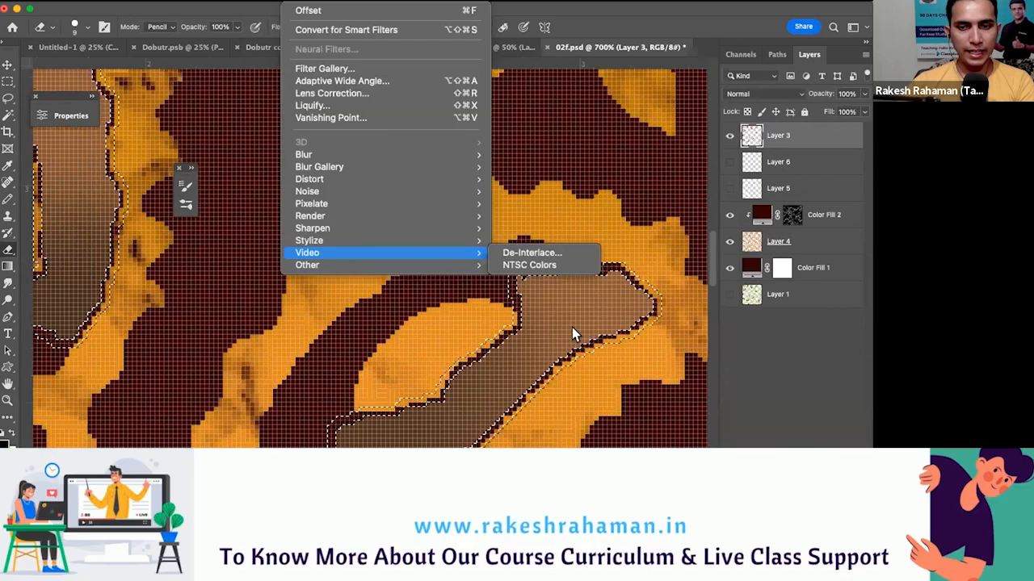
mouse_move(387, 265)
click(536, 315)
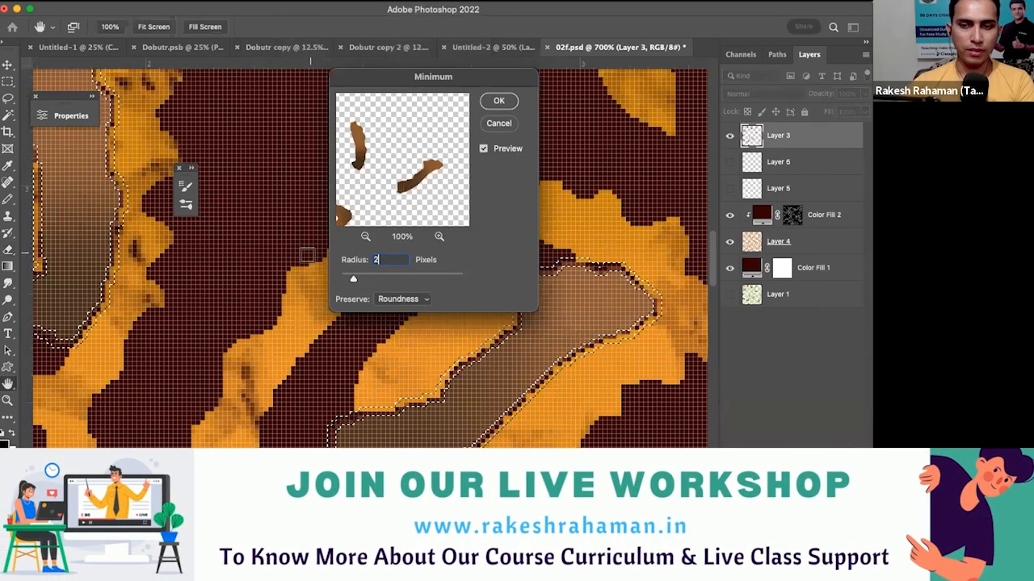
click(499, 101)
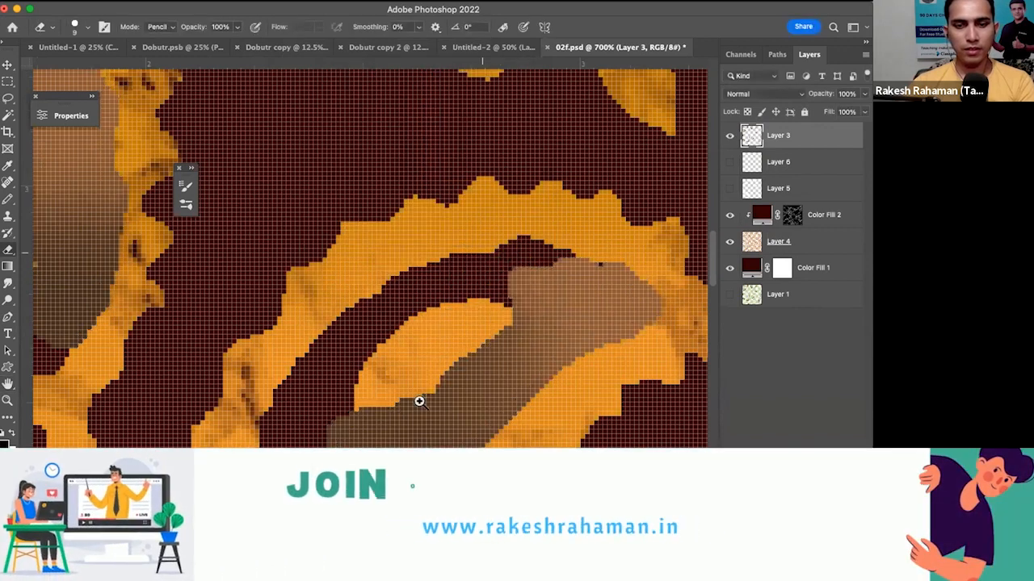
alt+click(421, 398)
alt+click(518, 303)
alt+click(518, 302)
drag(388, 259, 517, 286)
click(514, 296)
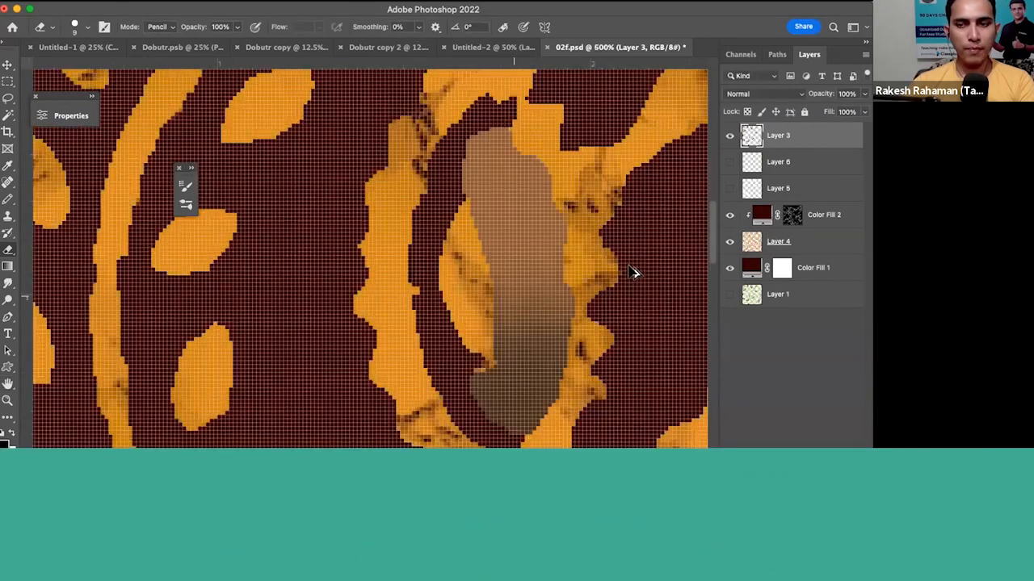
drag(634, 284, 680, 244)
click(680, 243)
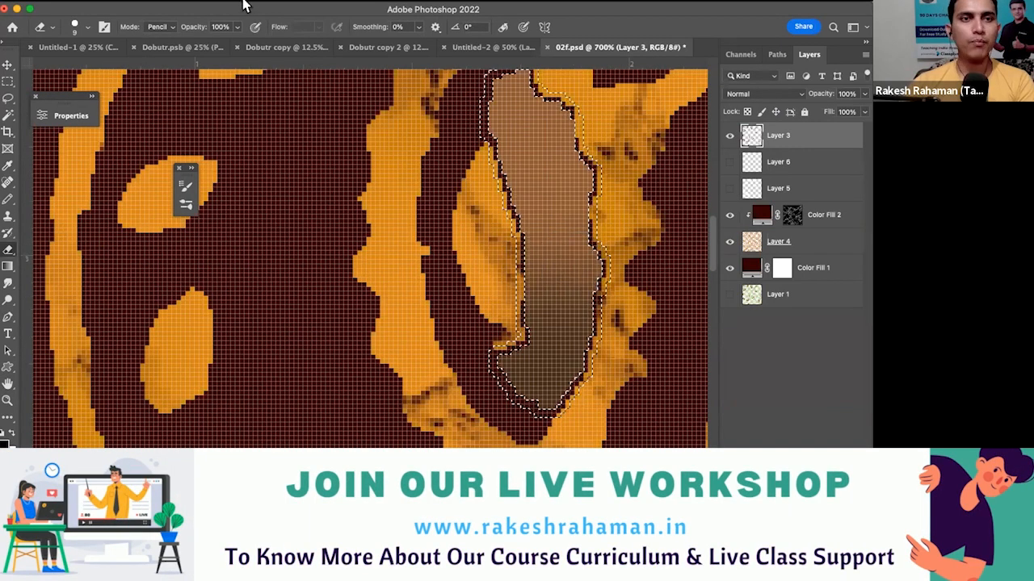
- Apply a Minimum filter to Layer 3's brown leaf centres with a 2-pixel radius and Roundness preserved, and deselect
click(296, 4)
mouse_move(323, 265)
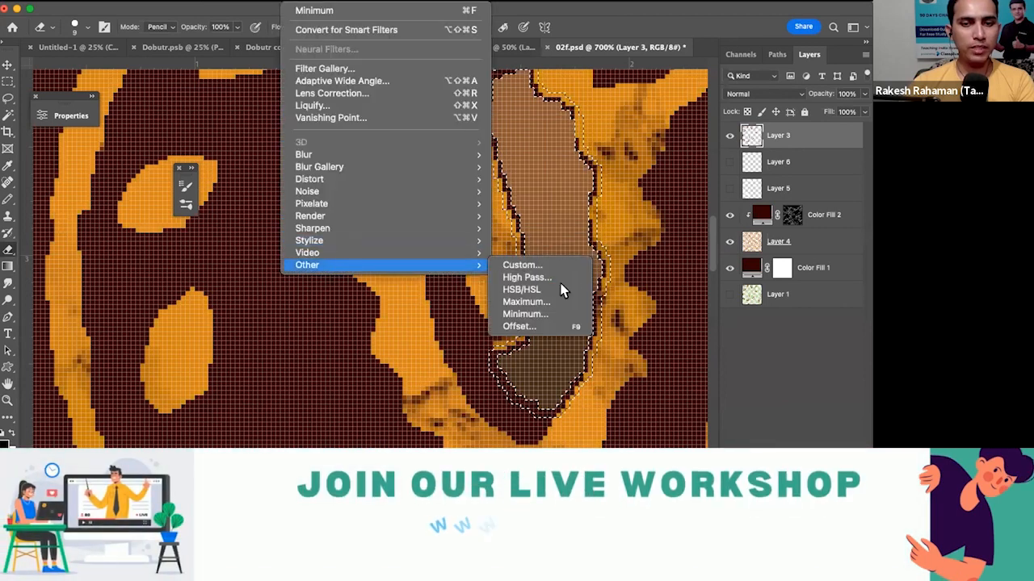
click(535, 314)
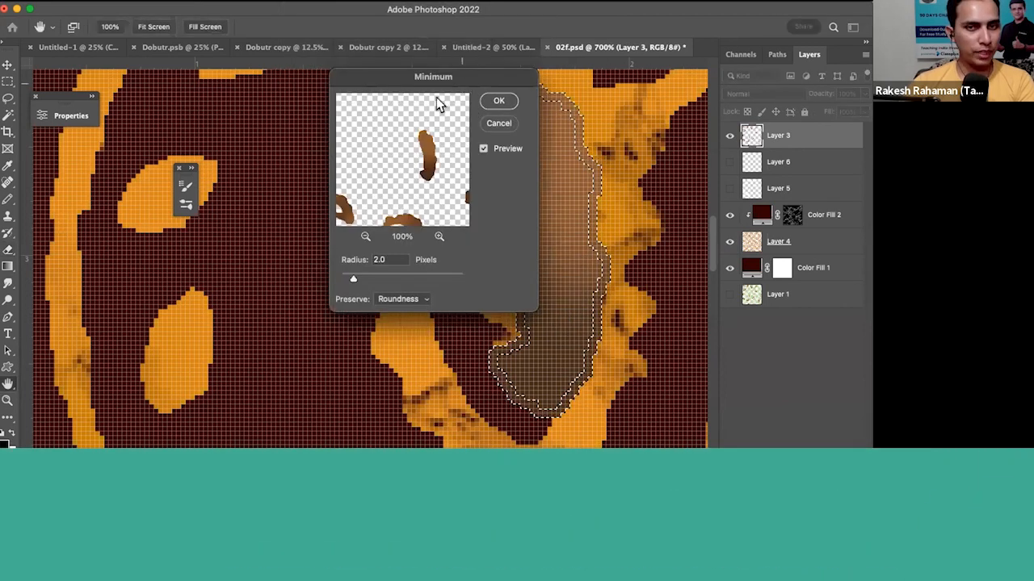
drag(433, 76, 275, 149)
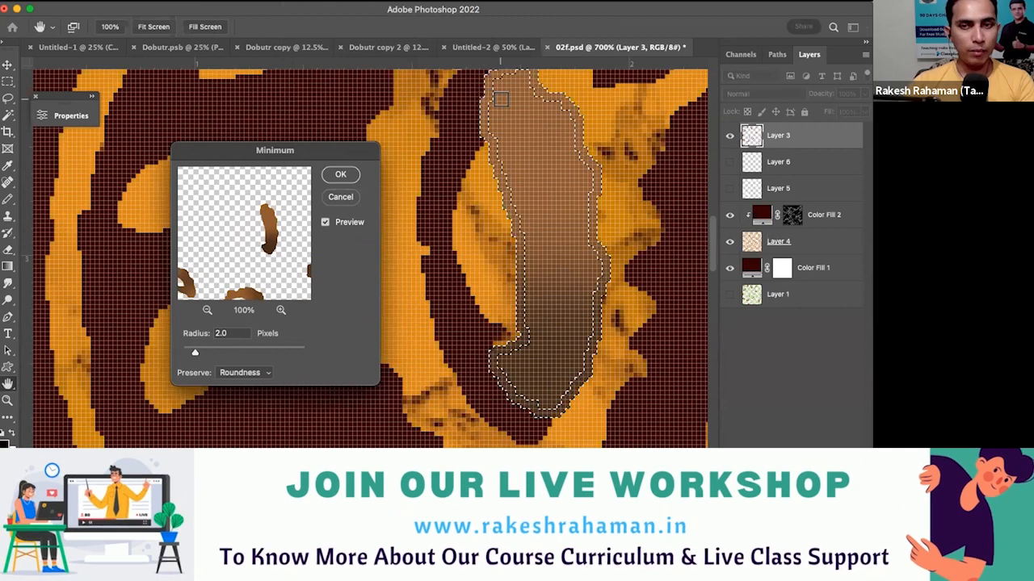
click(340, 175)
key(e)
key(super+d)
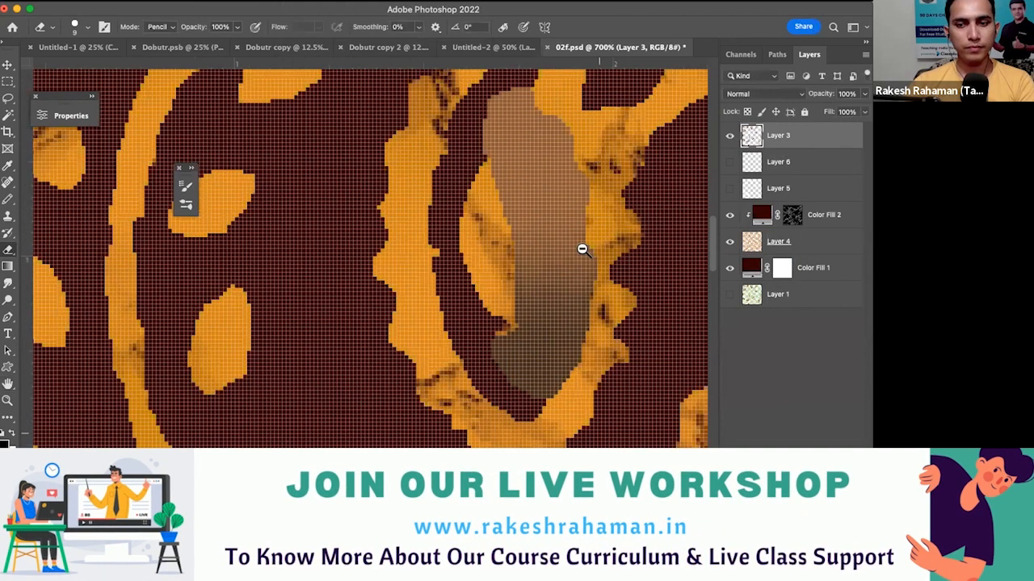
- Move Layer 3 below Layer 4 in the layer stack, directly above Color Fill 1
alt+click(582, 249)
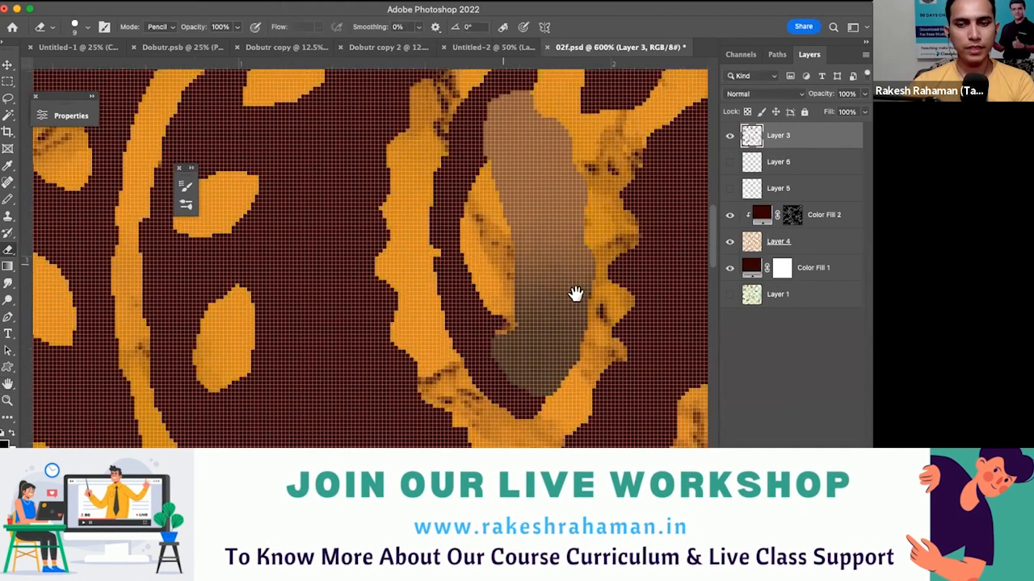
drag(561, 274, 538, 280)
alt+click(559, 256)
alt+click(575, 267)
drag(777, 136, 777, 253)
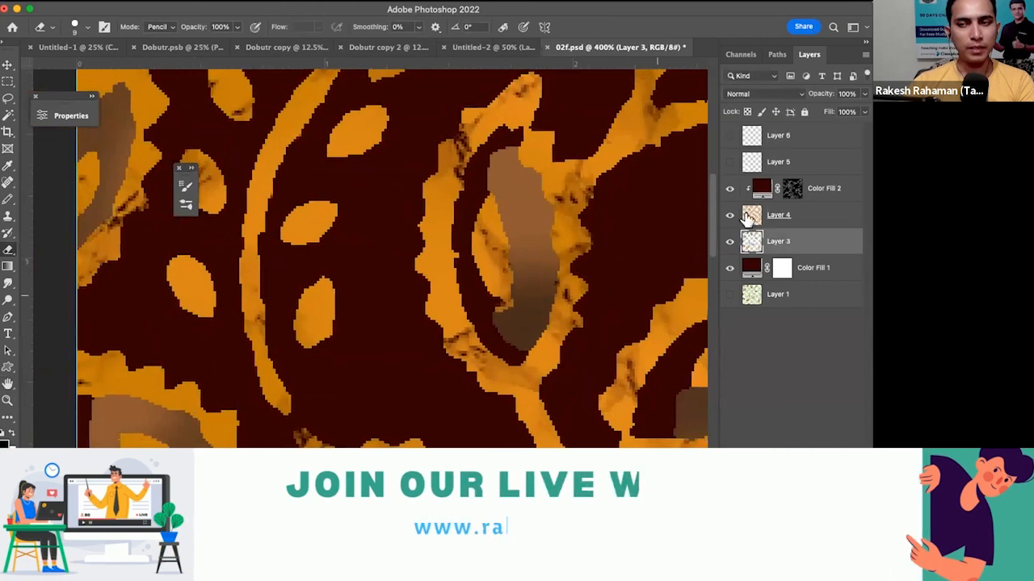
- Copy Color Fill 2's crackle mask to Layer 3 and invert the copy
scroll(788, 251, right, 2)
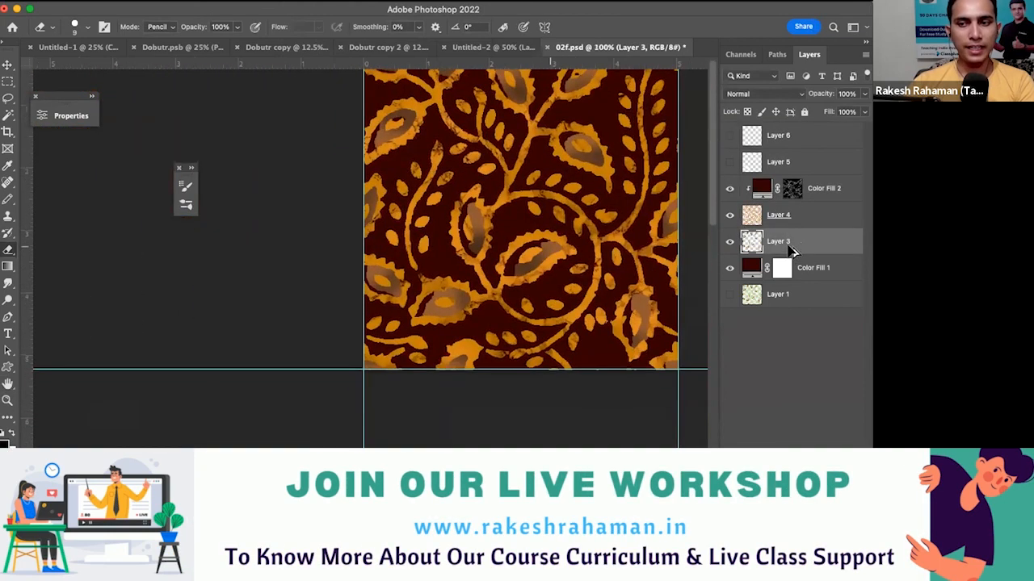
scroll(789, 249, up, 3)
drag(789, 247, 786, 249)
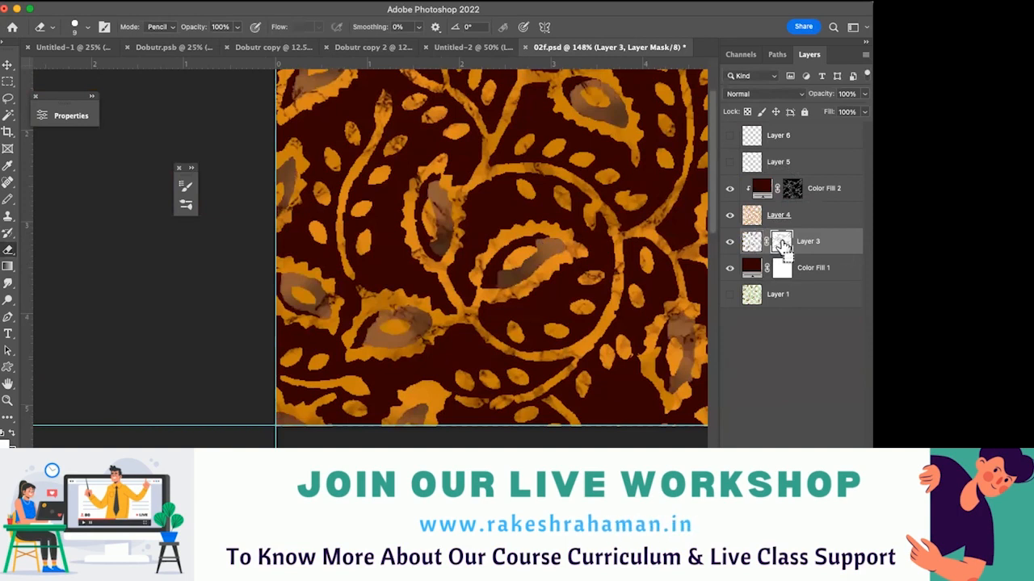
- Try rotating Layer 3 together with its linked mask 90° clockwise, and undo the rotation
right_click(604, 251)
click(637, 417)
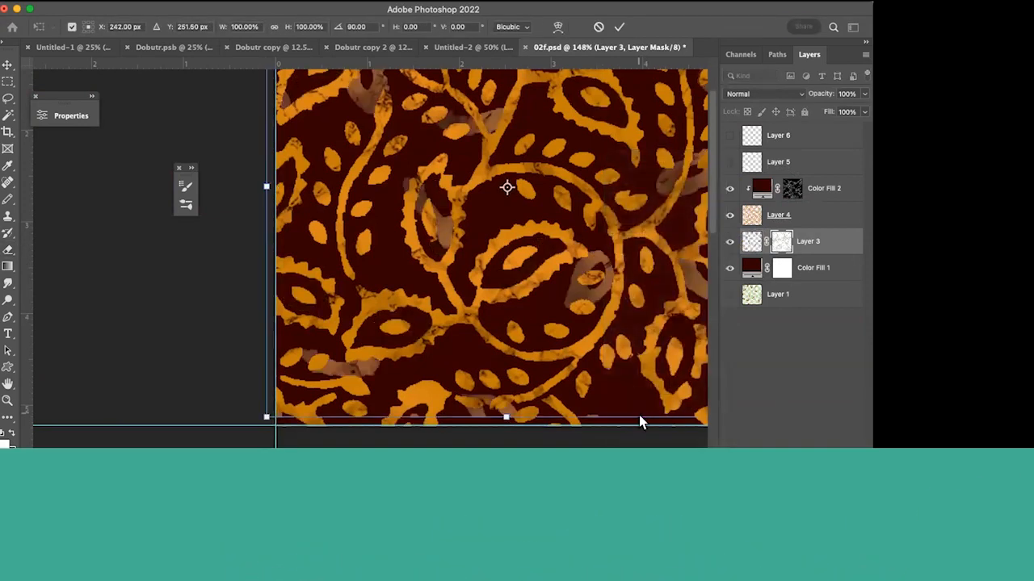
key(Return)
key(e)
key(ctrl+z)
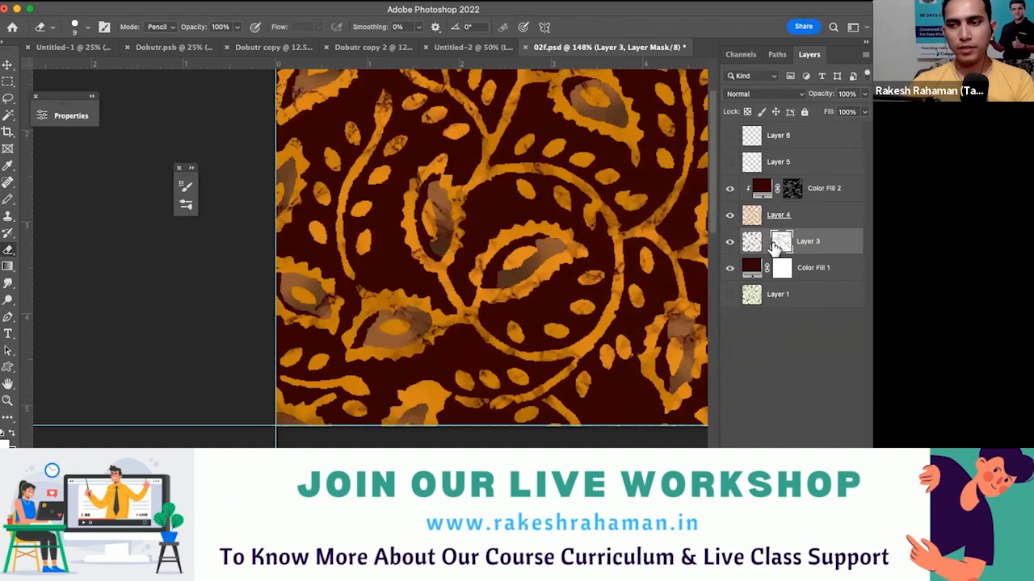
- Rotate only Layer 3's crackle mask 90° clockwise, with the mask unlinked from the layer
right_click(509, 277)
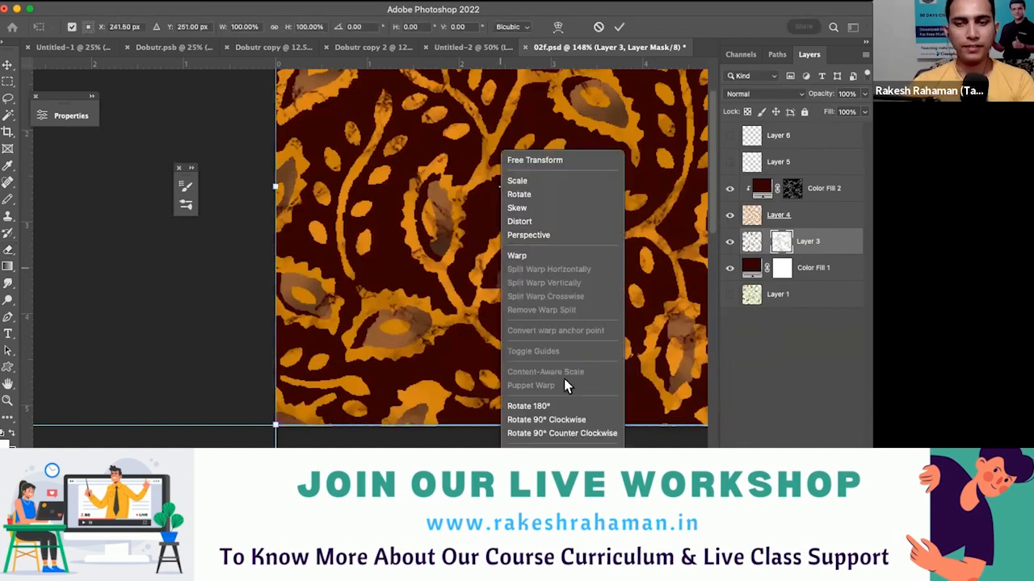
click(548, 418)
key(ctrl+minus)
key(Return)
key(e)
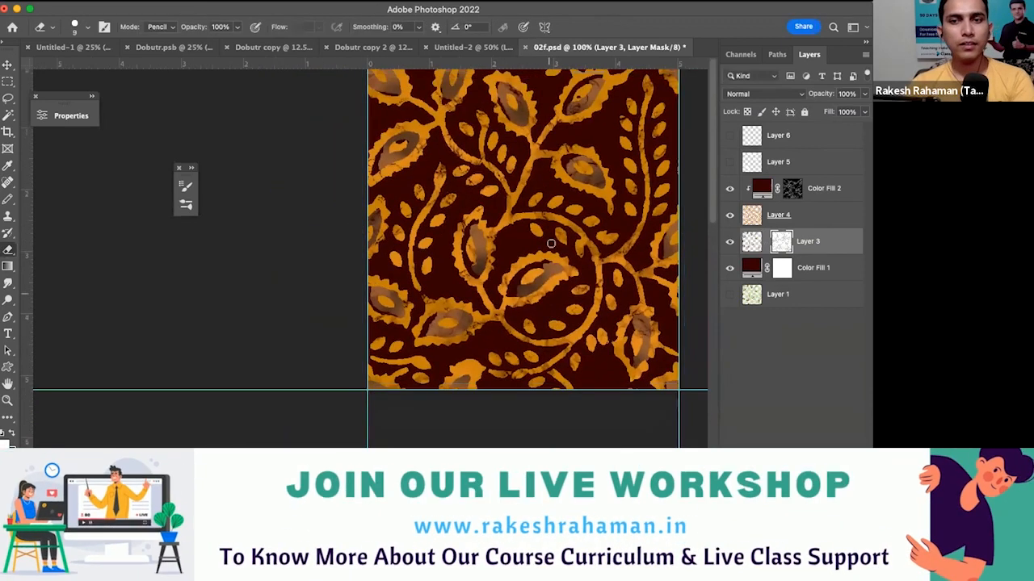
- Inspect the crackle texture on the brown leaf centres up close and across the whole pattern
drag(509, 267, 505, 286)
drag(533, 131, 484, 256)
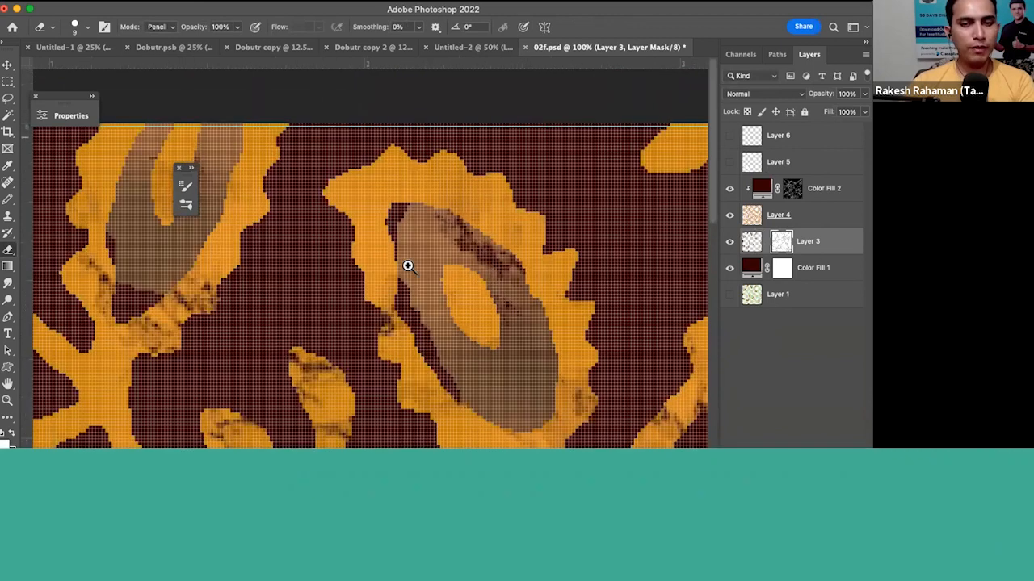
drag(406, 265, 416, 269)
drag(444, 304, 455, 287)
scroll(457, 288, down, 10)
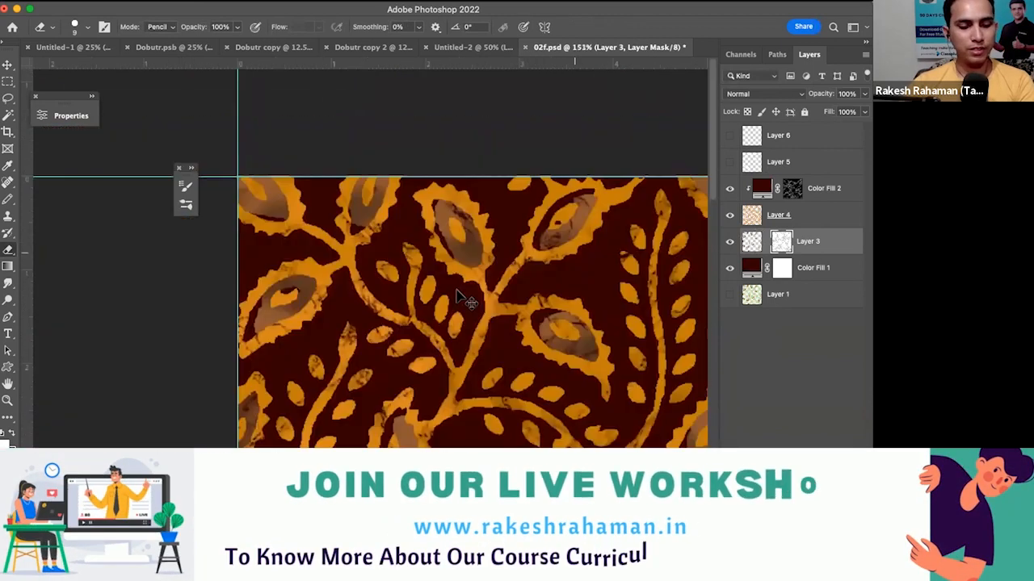
scroll(456, 293, down, 4)
key(ctrl+1)
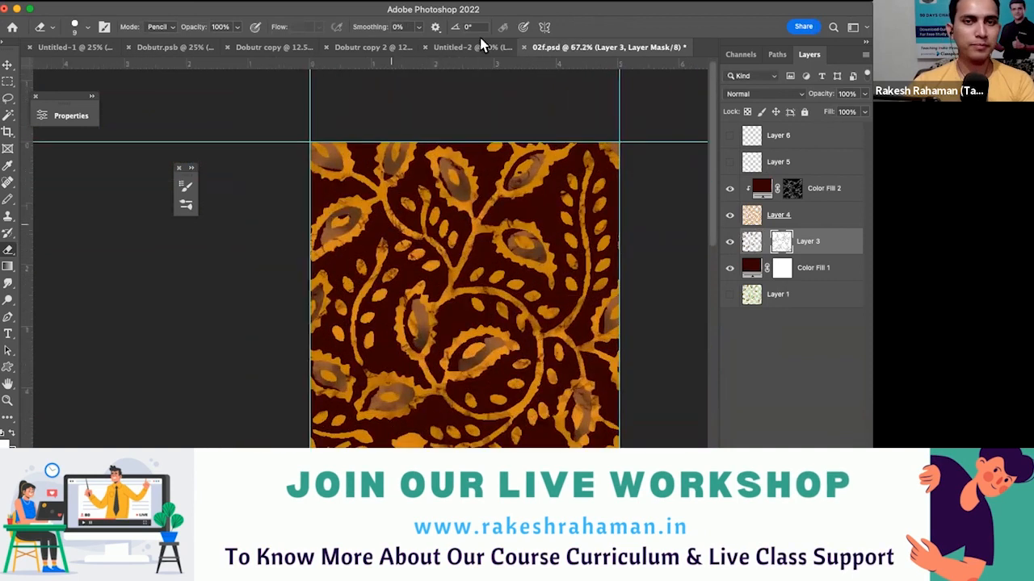